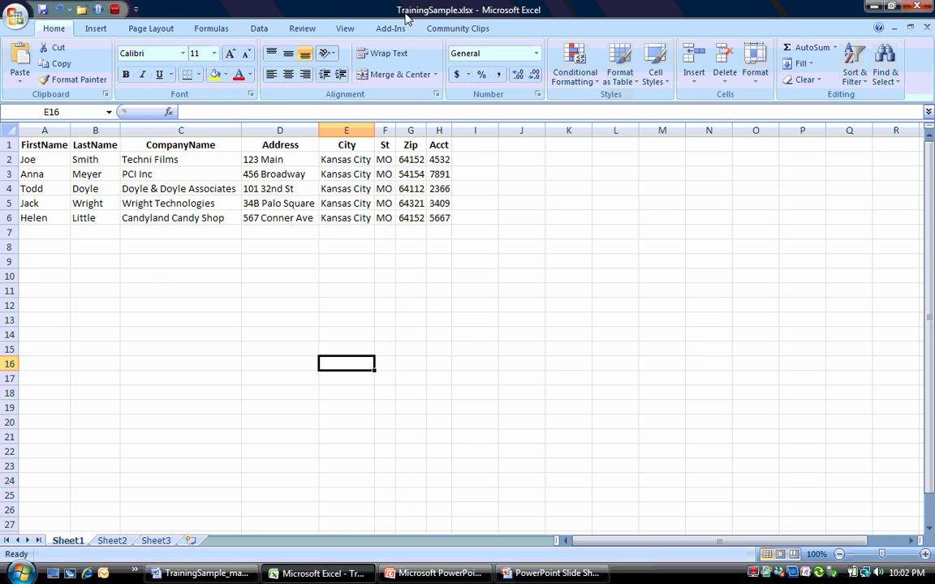
Step: Check the Documents folder as the save location of the TrainingSample.xlsx workbook, without saving it again
left_click(16, 17)
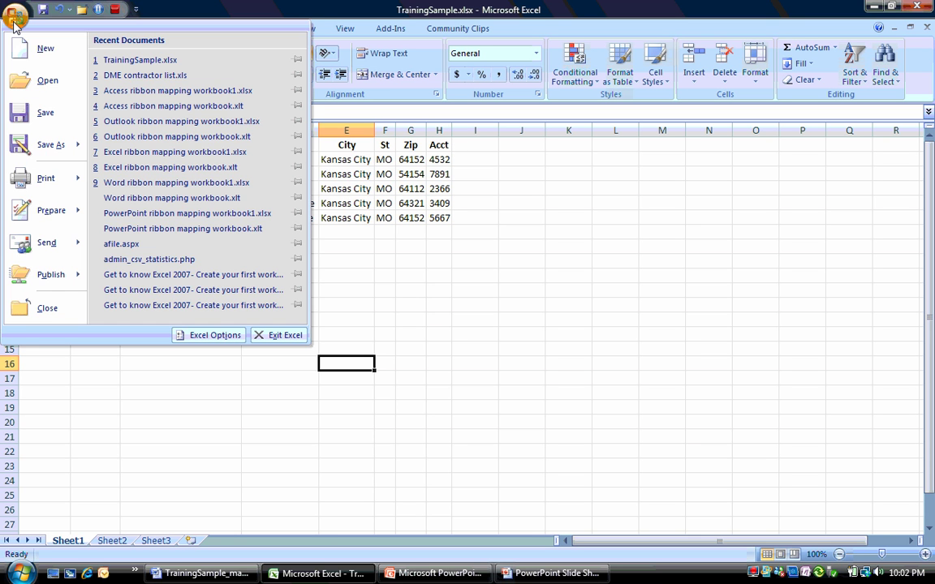
left_click(42, 144)
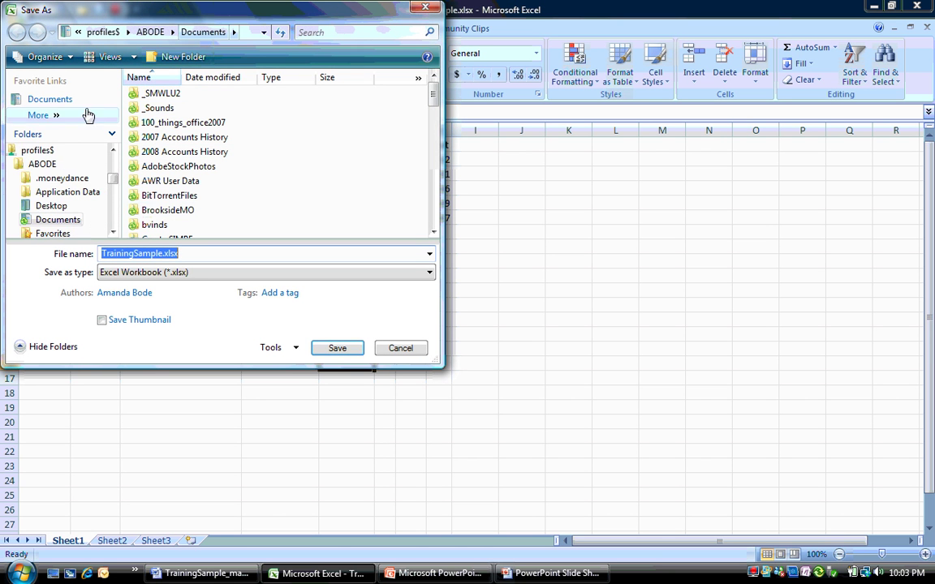
left_click(36, 101)
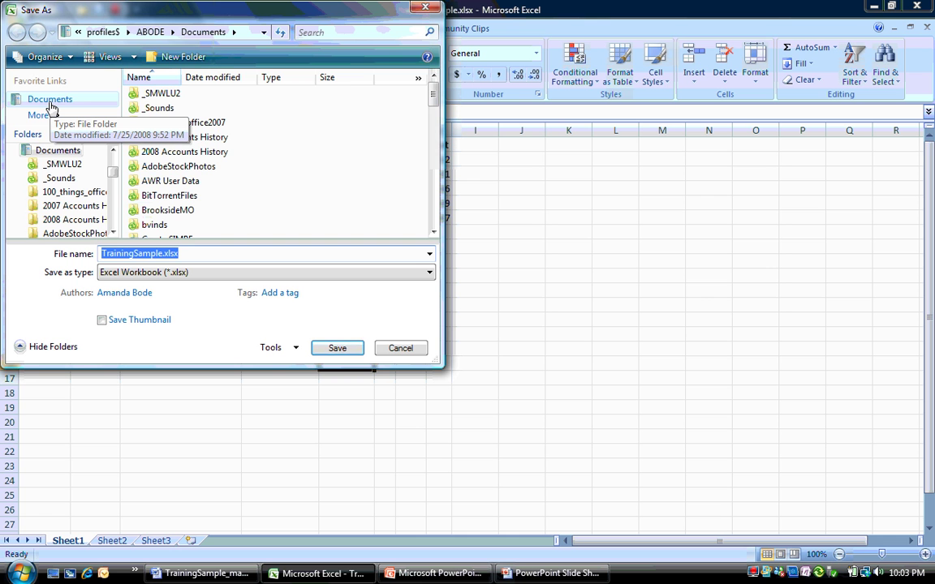
left_click(47, 102)
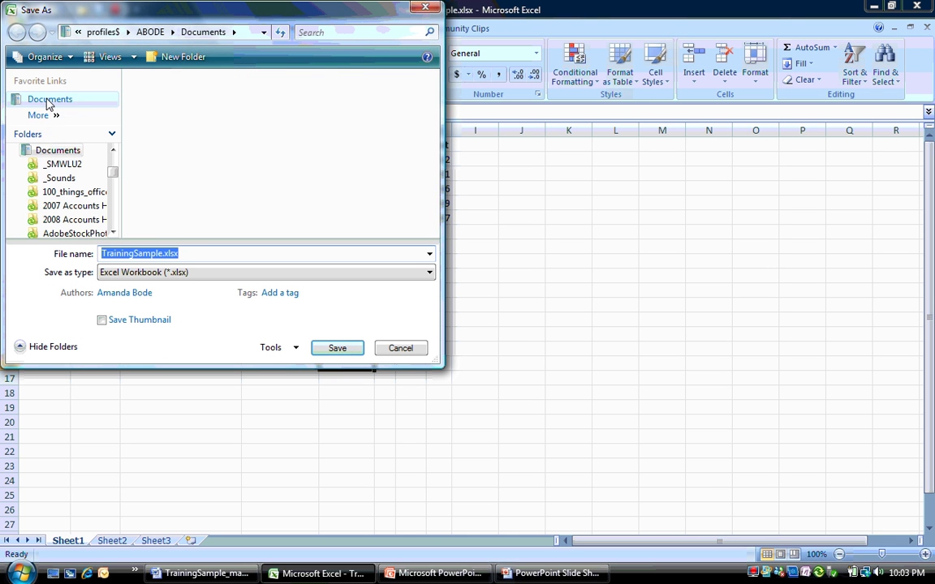
left_click_drag(436, 104, 423, 231)
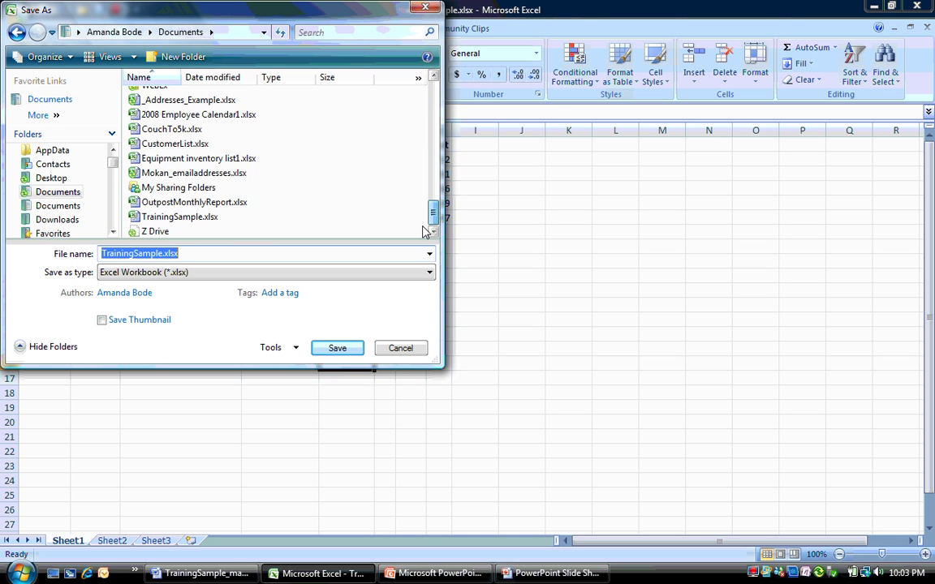
left_click(401, 348)
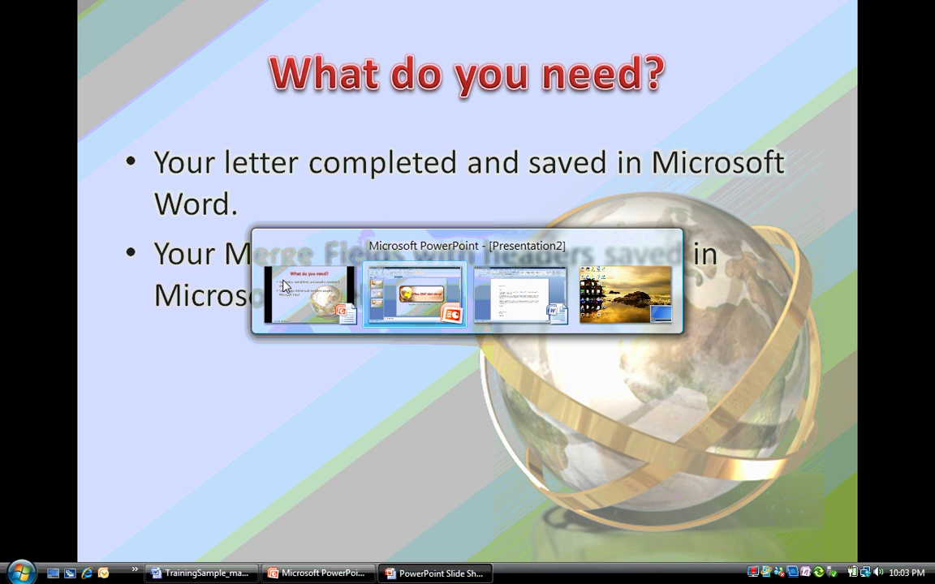
Step: Switch to the Word letter and run the Step by Step Mail Merge Wizard for Letters, using the current document, up to recipient selection
key("alt+Tab")
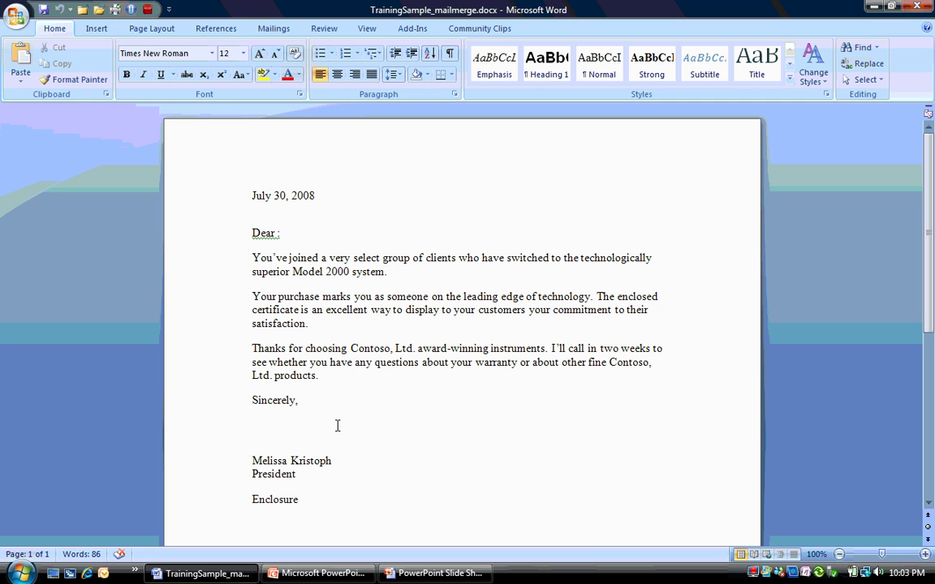
left_click(272, 30)
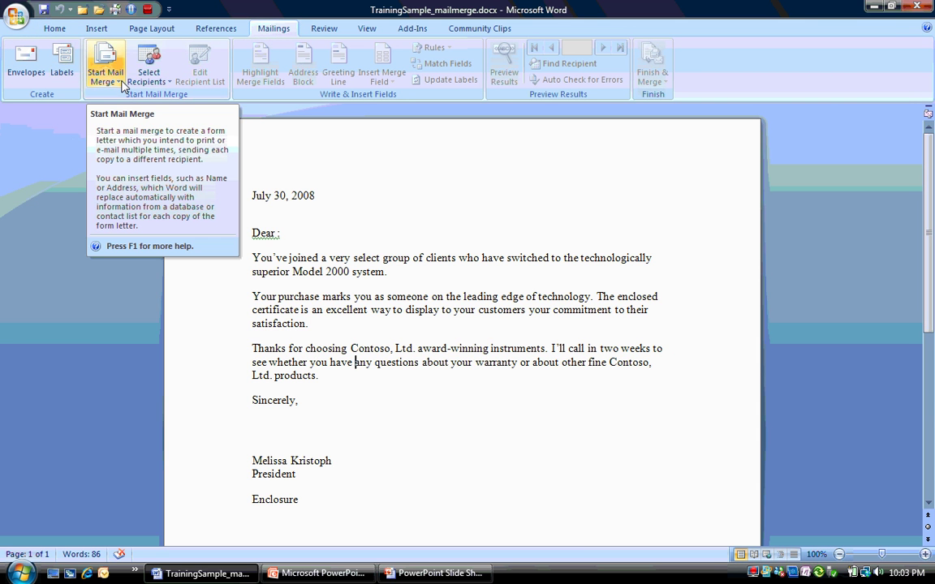
left_click(121, 86)
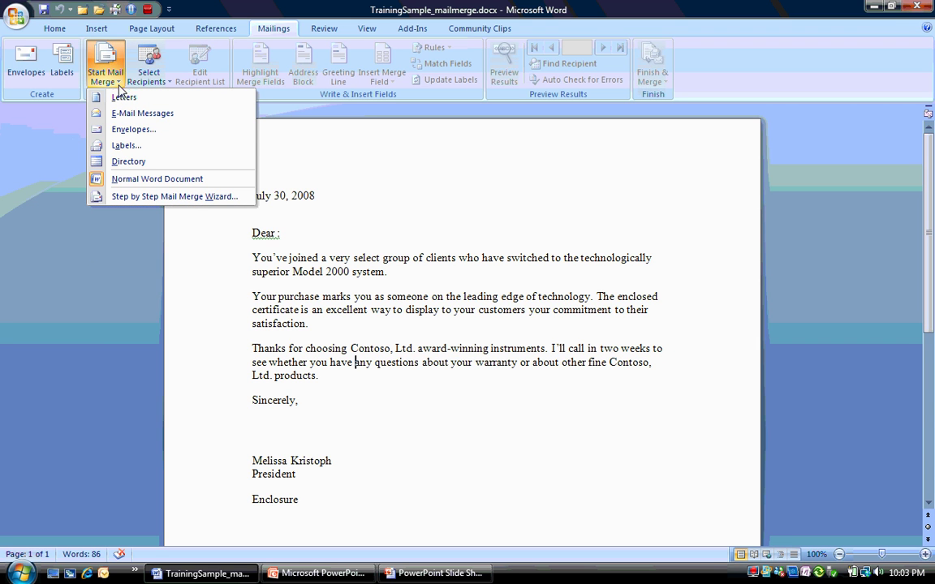
left_click(144, 197)
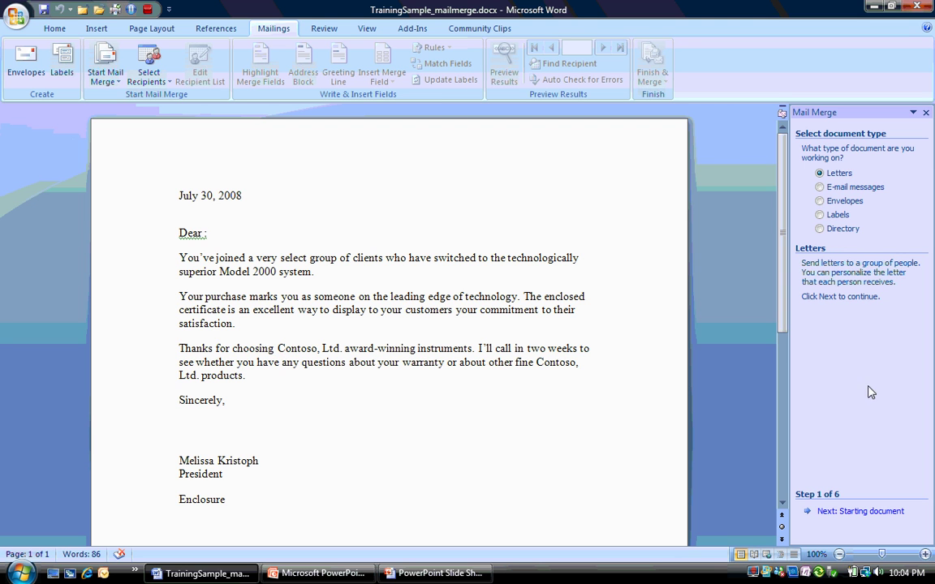
left_click(845, 514)
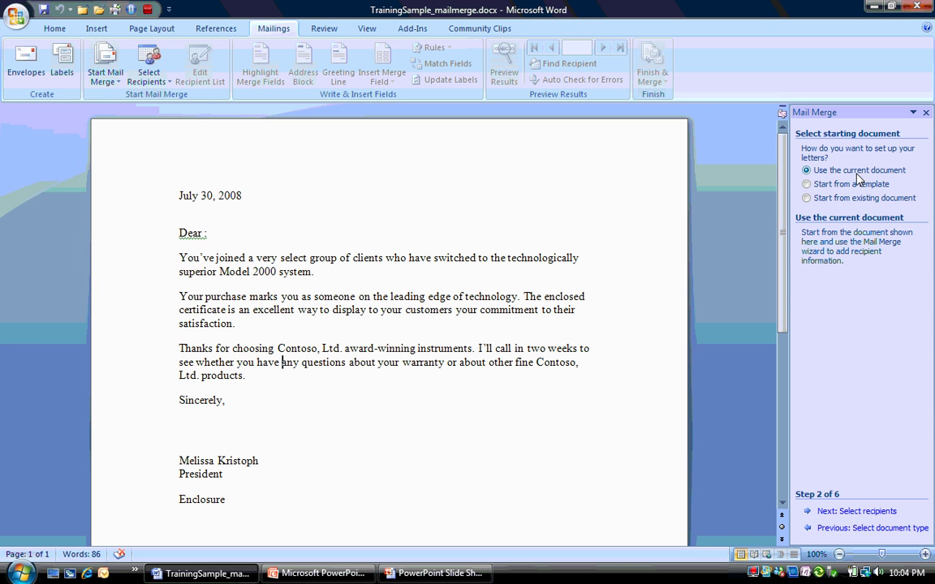
left_click(855, 513)
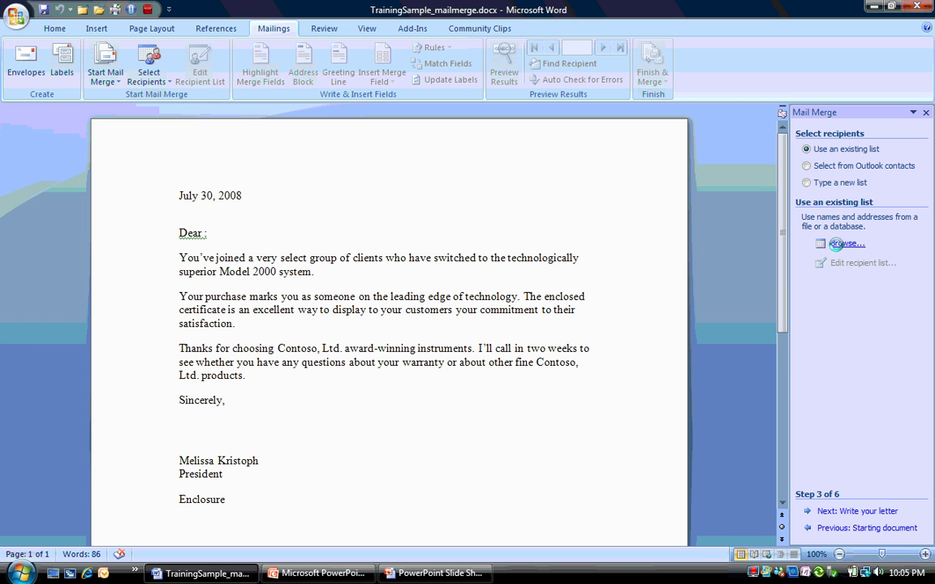
Step: Use TrainingSample.xlsx from the Documents folder as the existing recipient list, with table Sheet1$ and its first row as column headers
left_click(836, 243)
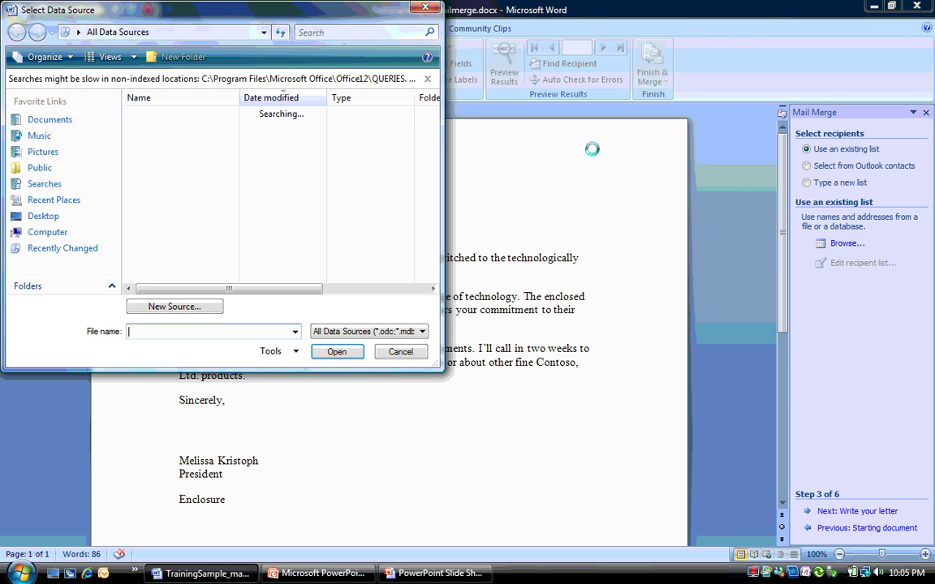
left_click_drag(229, 23, 352, 36)
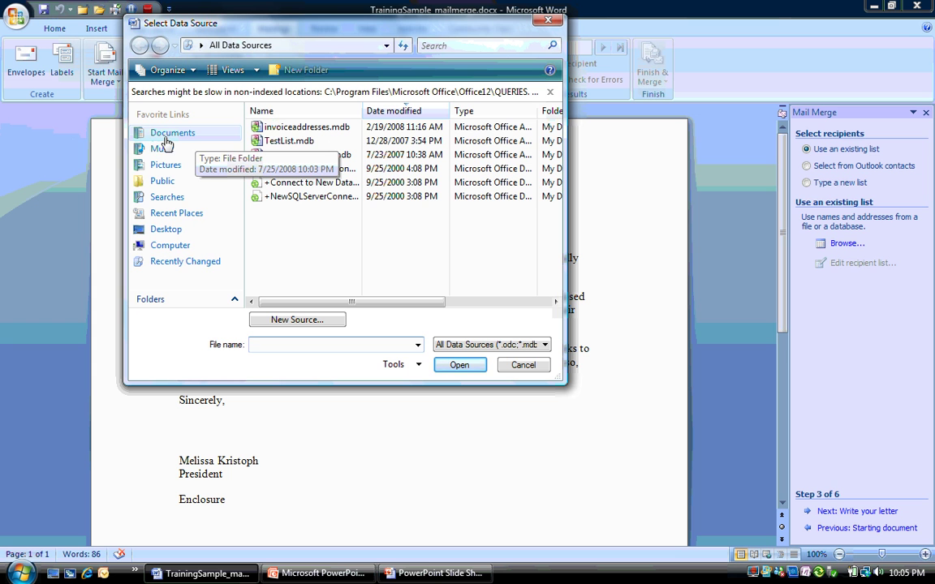
left_click(164, 138)
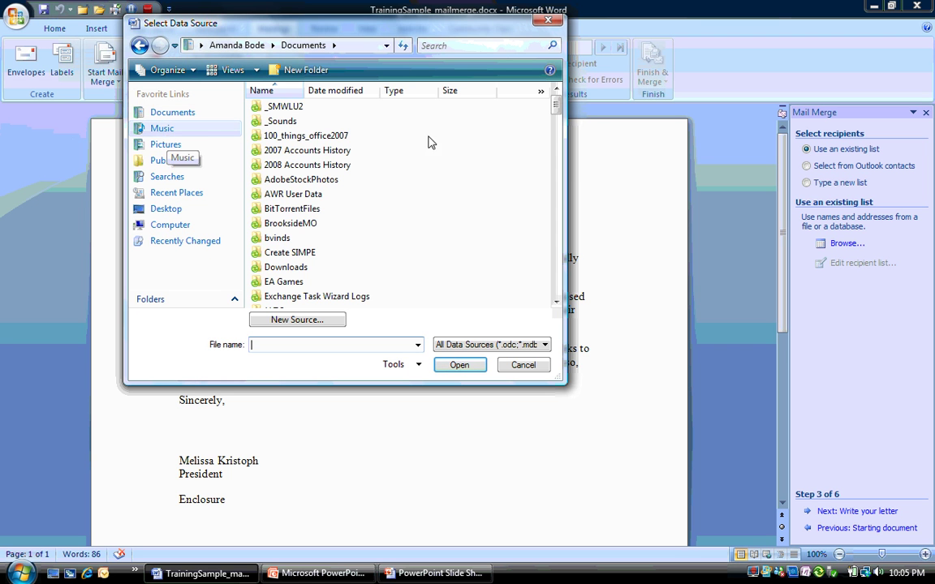
left_click_drag(558, 111, 543, 281)
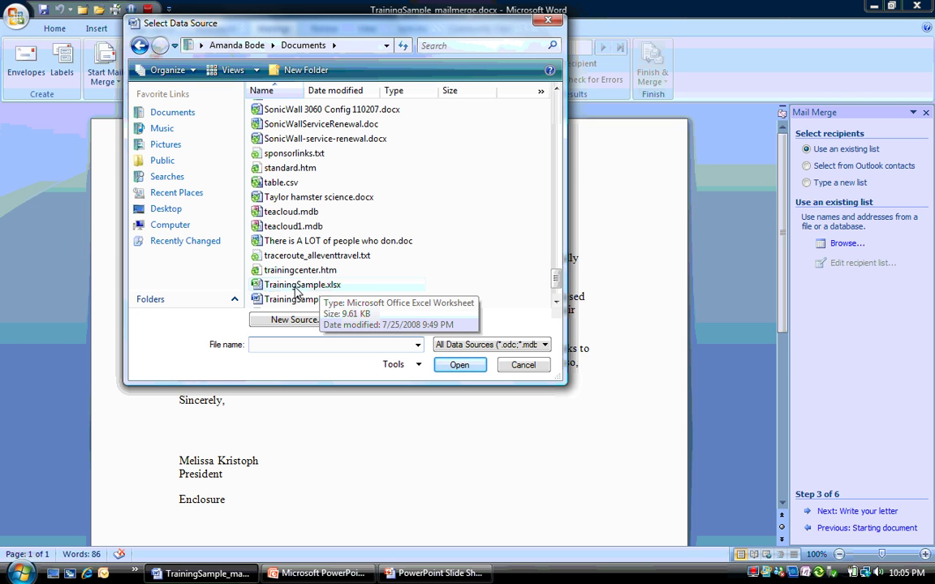
left_click(269, 288)
left_click(460, 365)
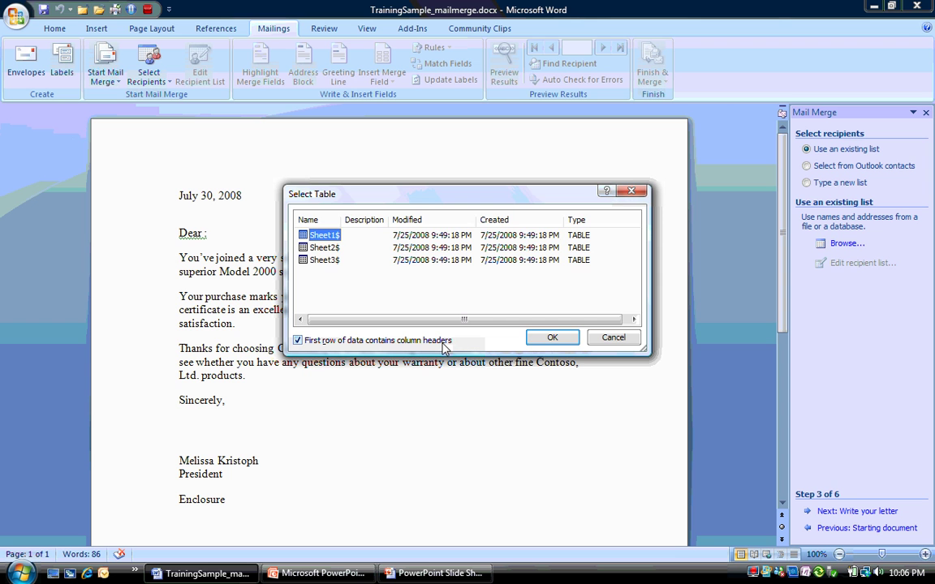
left_click(553, 338)
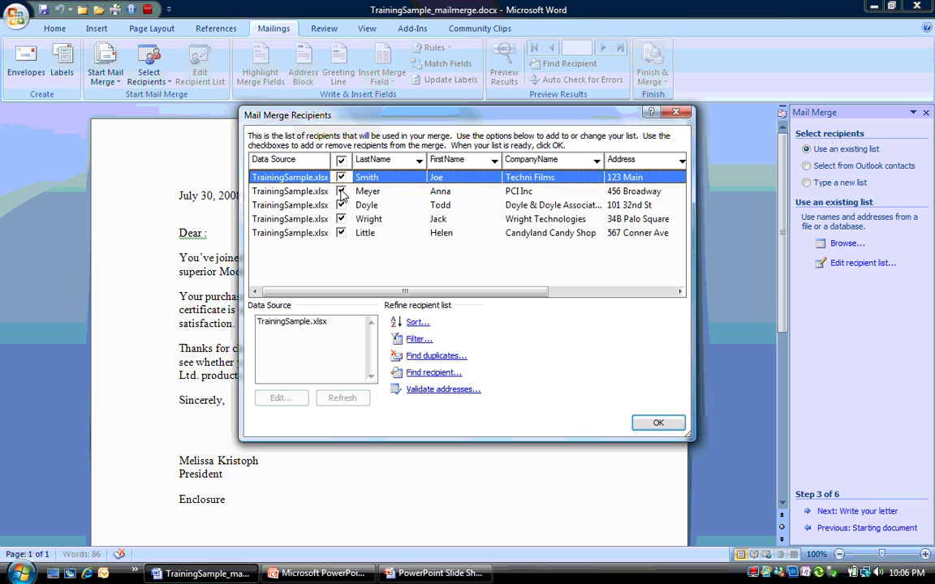
Step: Accept the mail merge recipient list with every recipient included and continue to writing the letter
left_click(340, 191)
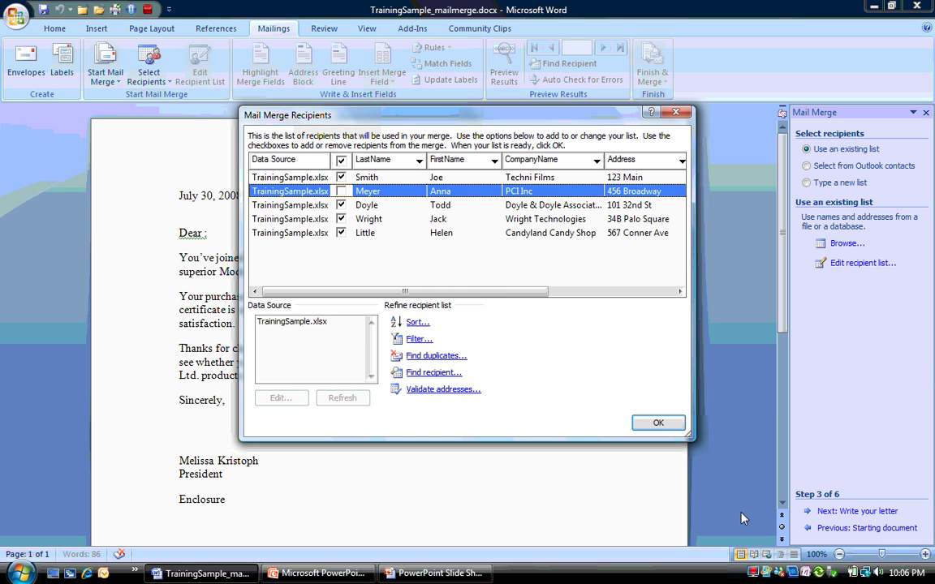
left_click(341, 192)
left_click(658, 425)
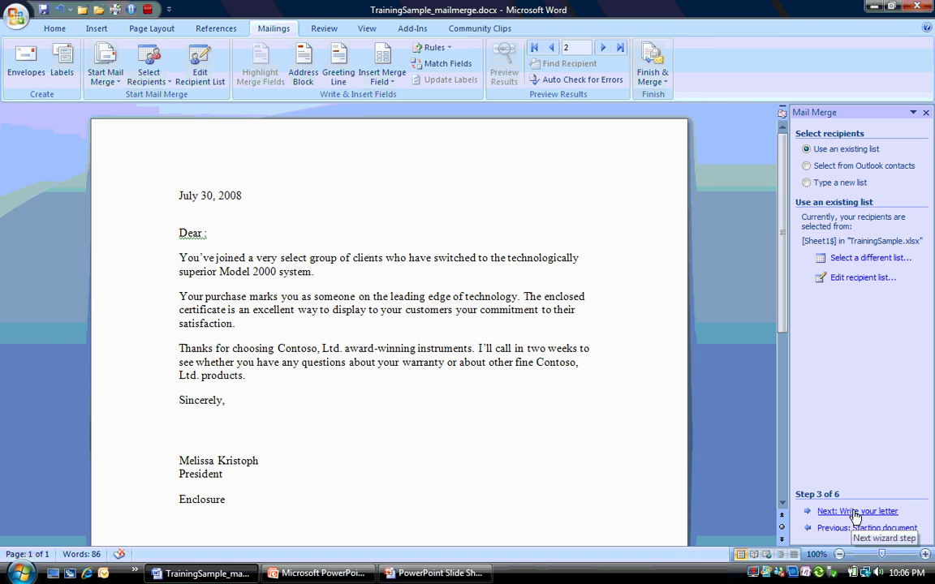
left_click(856, 512)
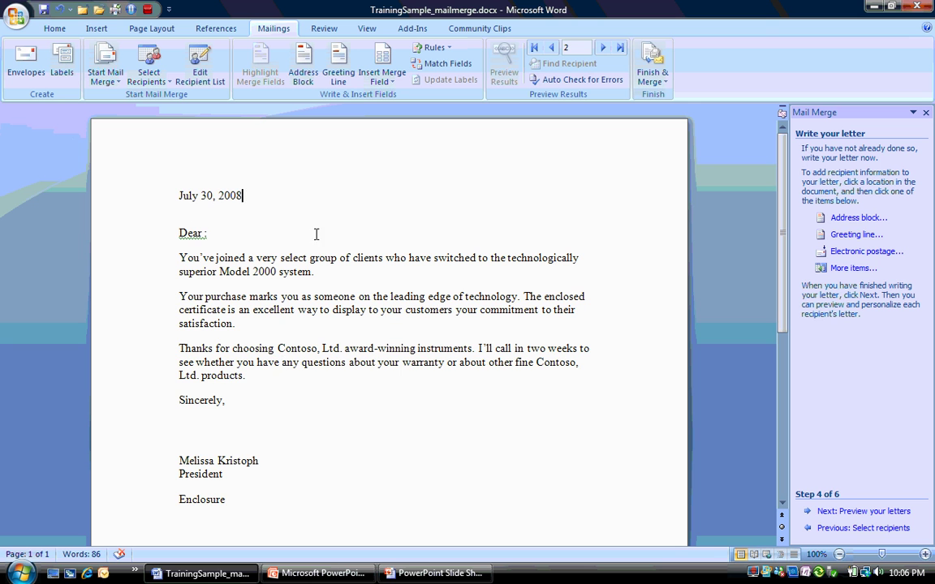
Step: Below the date, insert the CompanyName merge field, with FirstName and LastName separated by a space on the following line
key("Return")
key("Return")
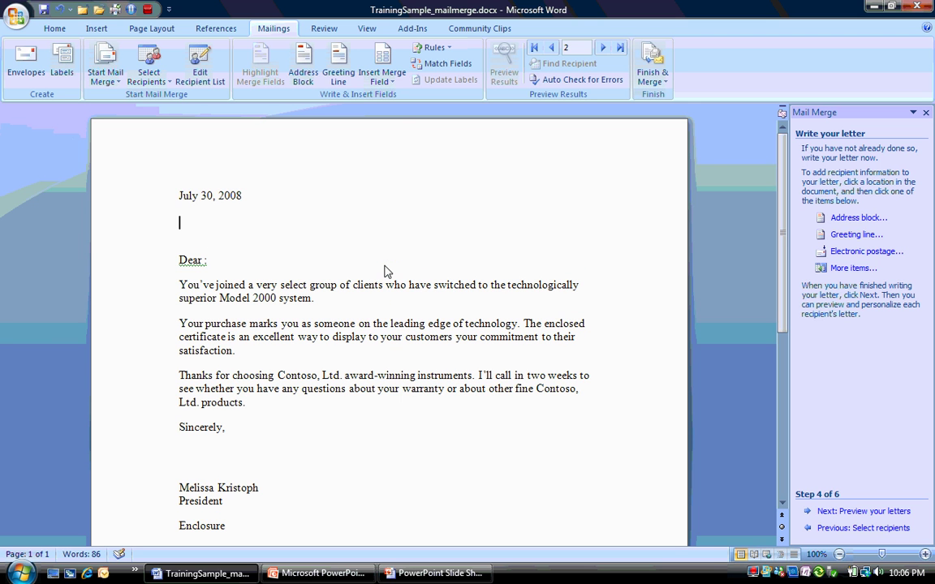
left_click(395, 85)
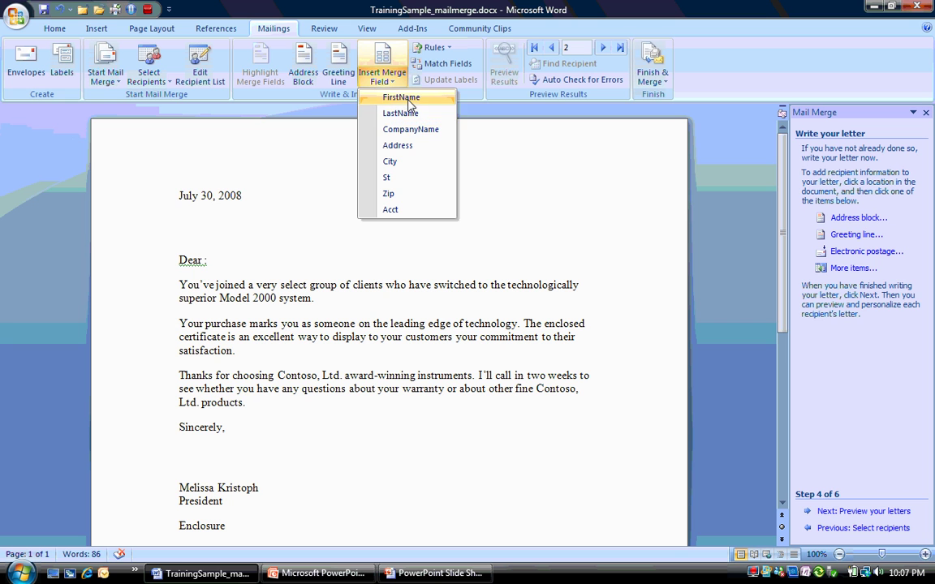
left_click(406, 129)
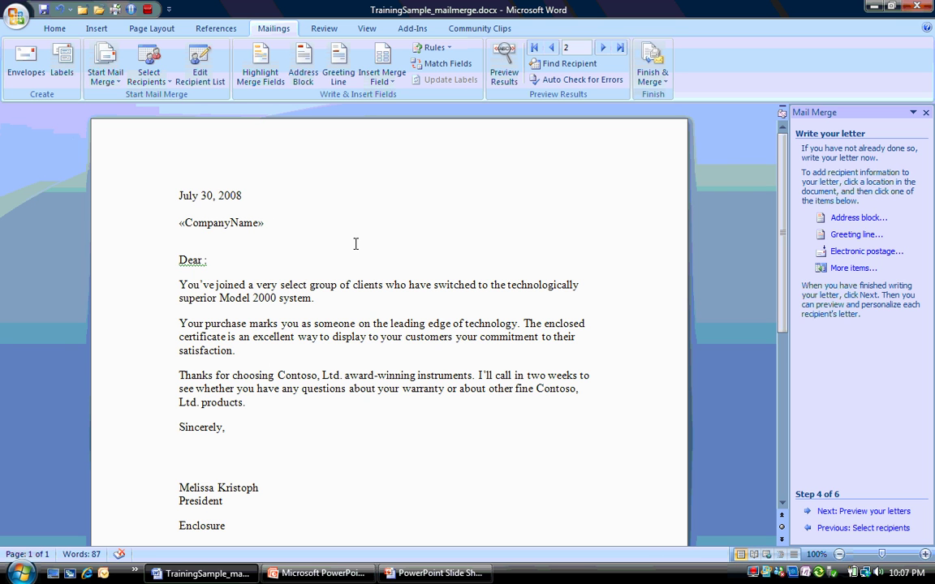
key("Return")
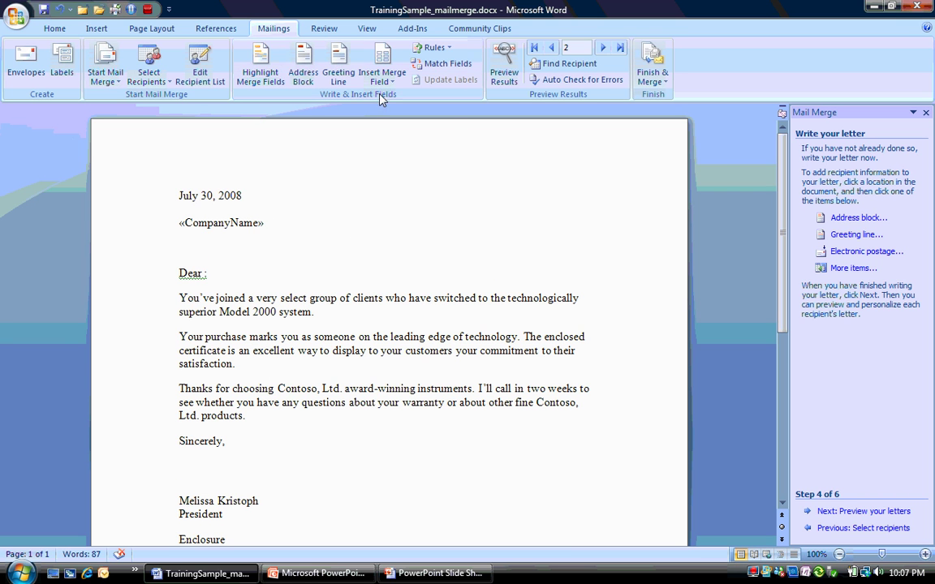
left_click(398, 85)
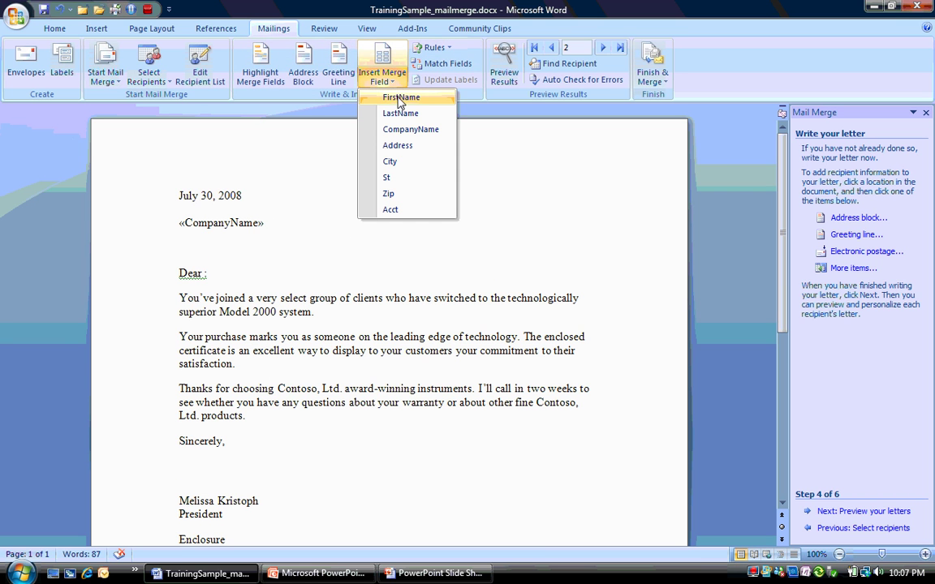
left_click(397, 96)
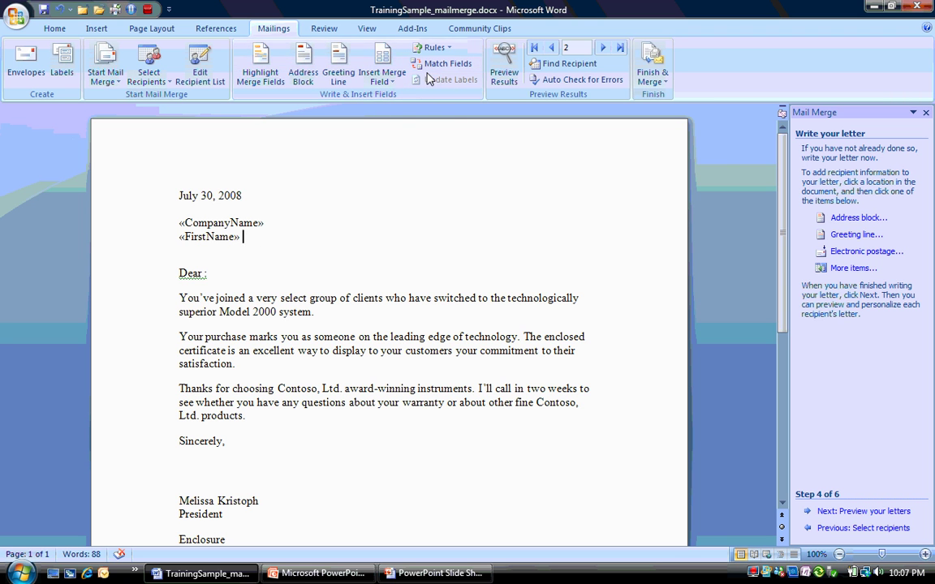
left_click(388, 81)
left_click(400, 113)
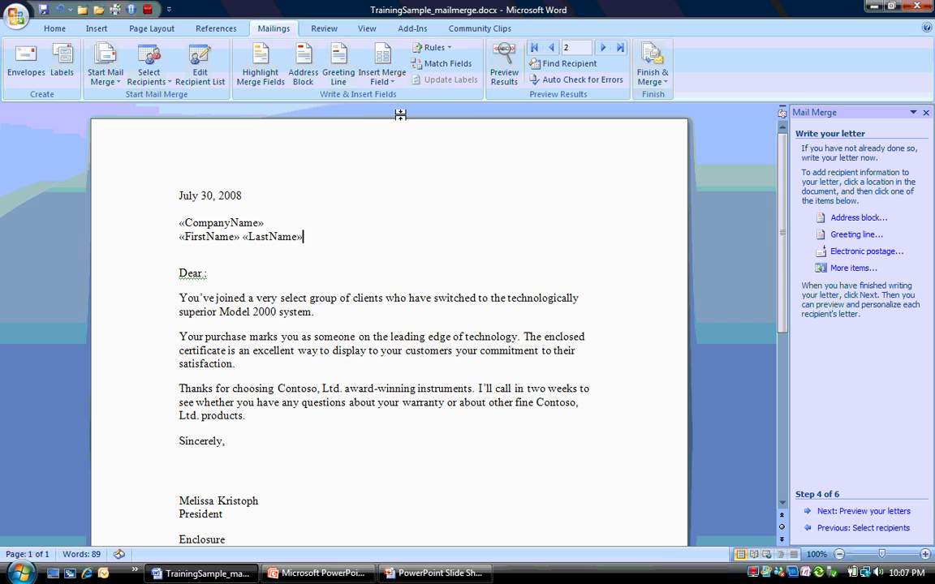
Step: Under the name line, insert the Address merge field, with the fields «City», «St» «Zip» on the line below it
key("Return")
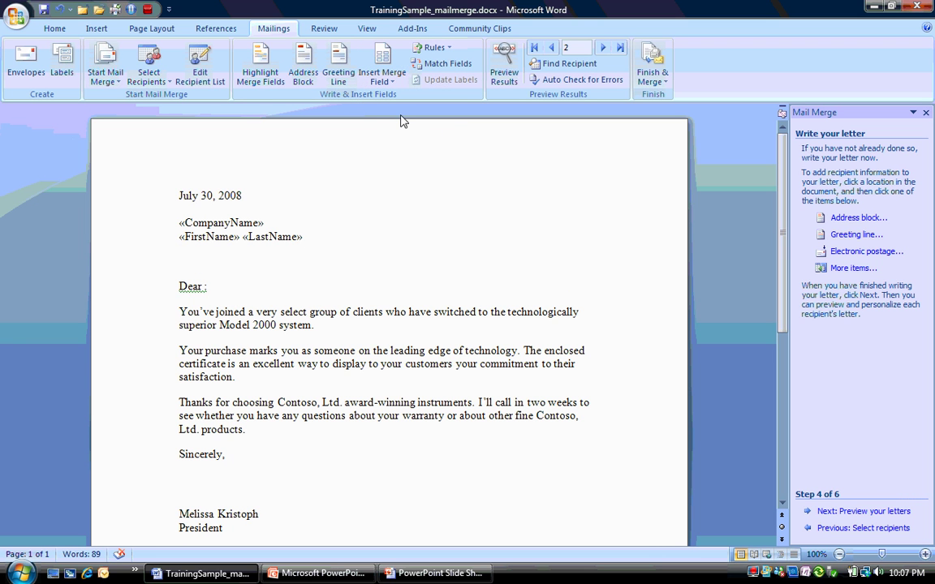
left_click(389, 84)
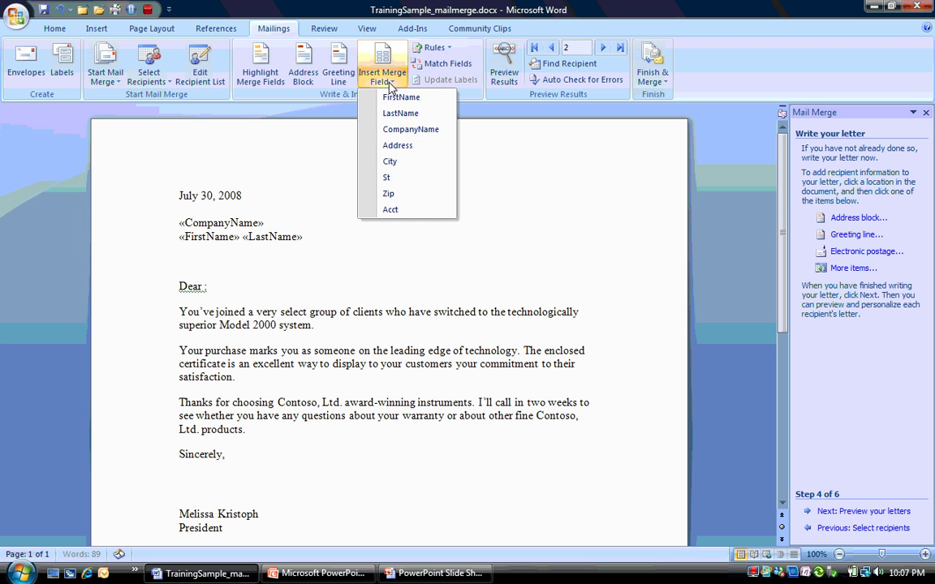
left_click(405, 144)
key("Return")
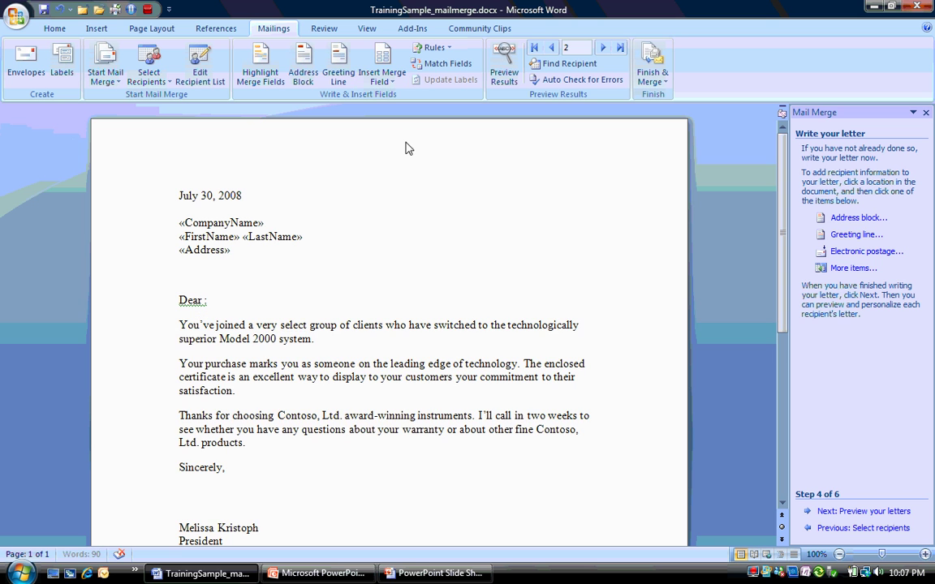
left_click(390, 82)
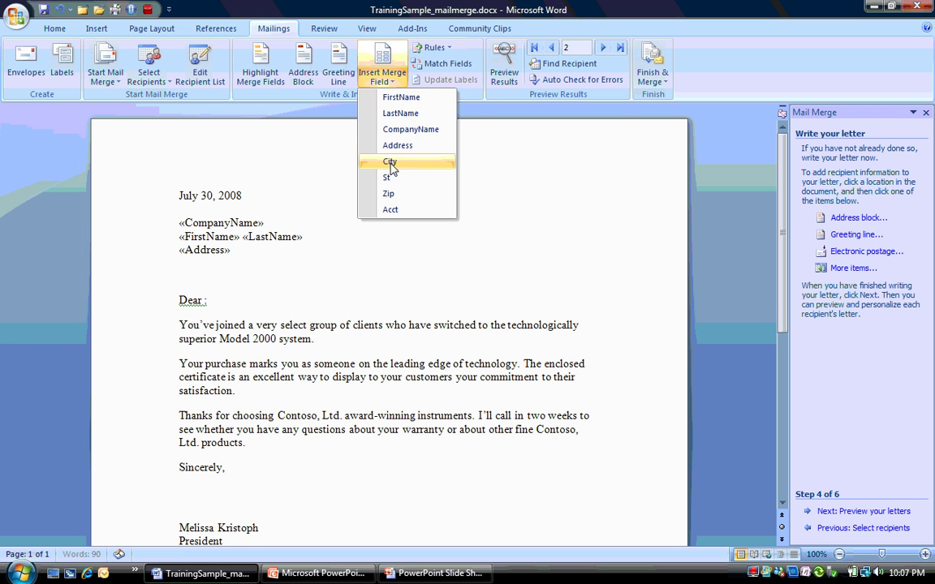
left_click(392, 158)
type(",")
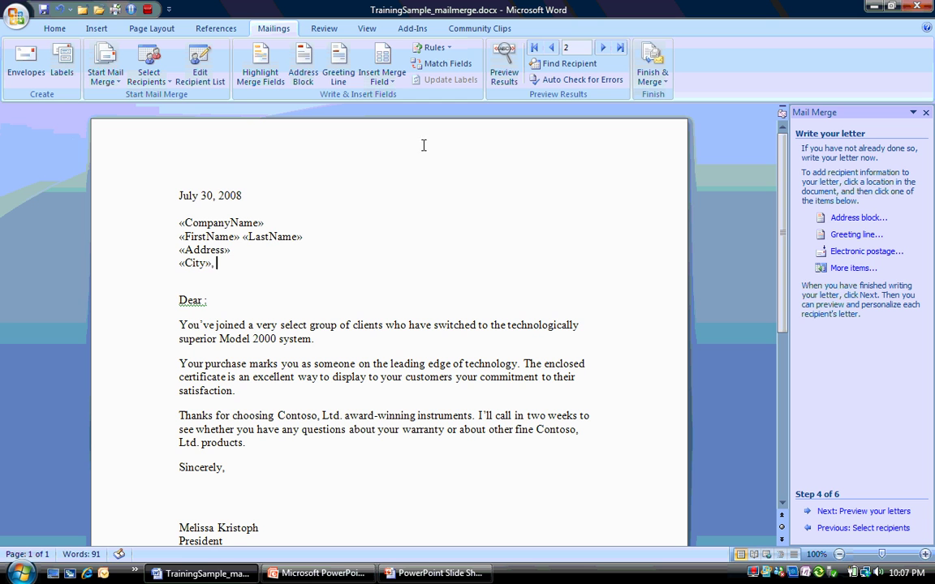
left_click(386, 82)
left_click(396, 177)
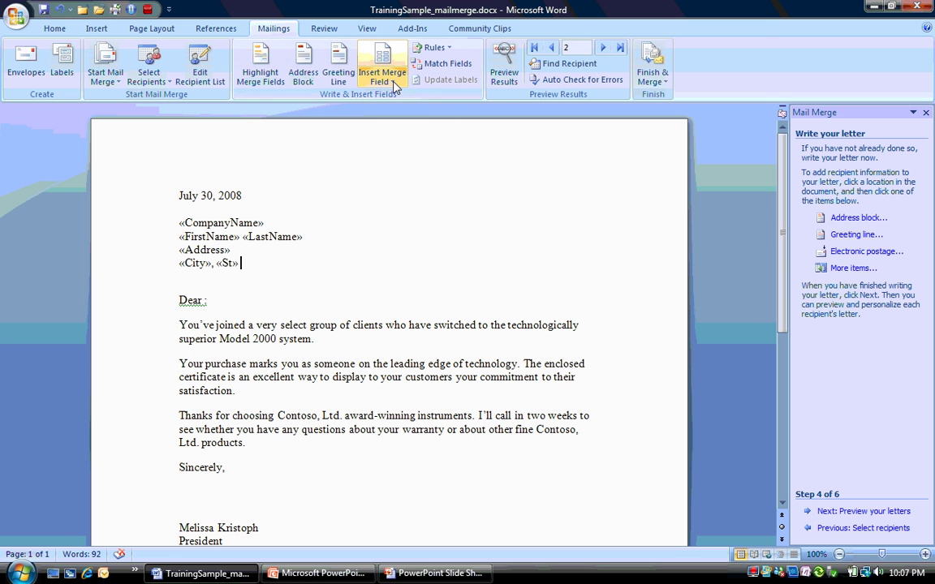
left_click(386, 82)
left_click(390, 194)
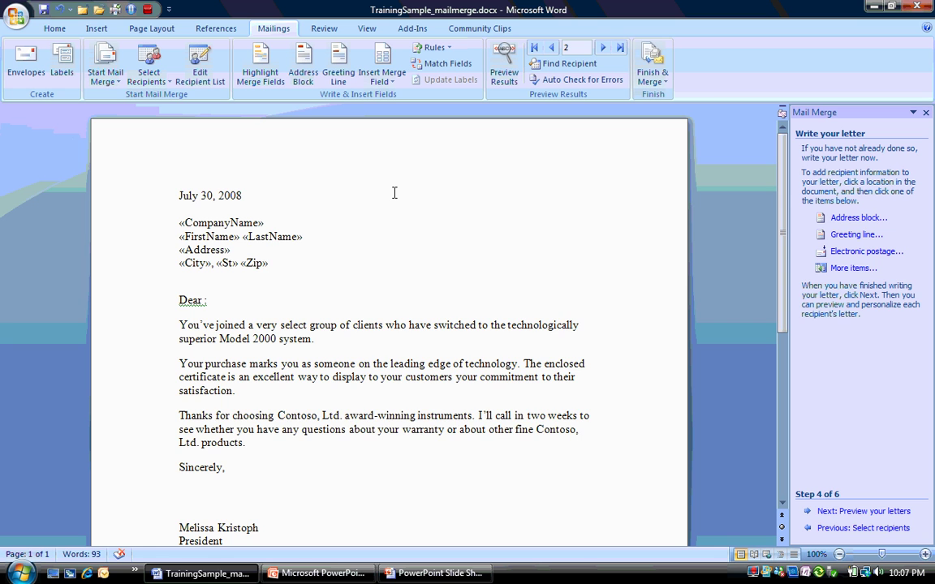
Step: Add a line reading "RE:" followed by the Acct merge field, one blank line below the city, state and zip fields
key("Return")
key("Return")
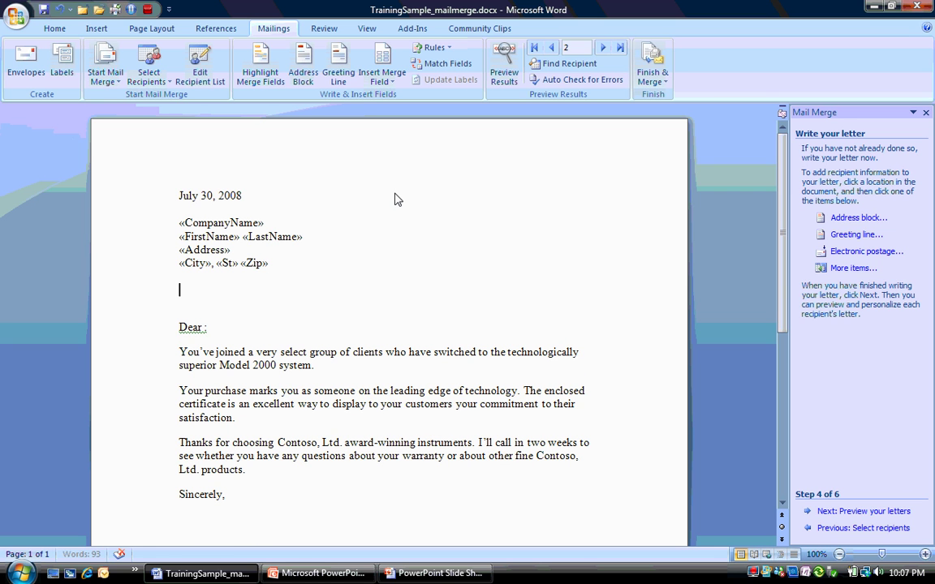
type("RE:")
left_click(382, 77)
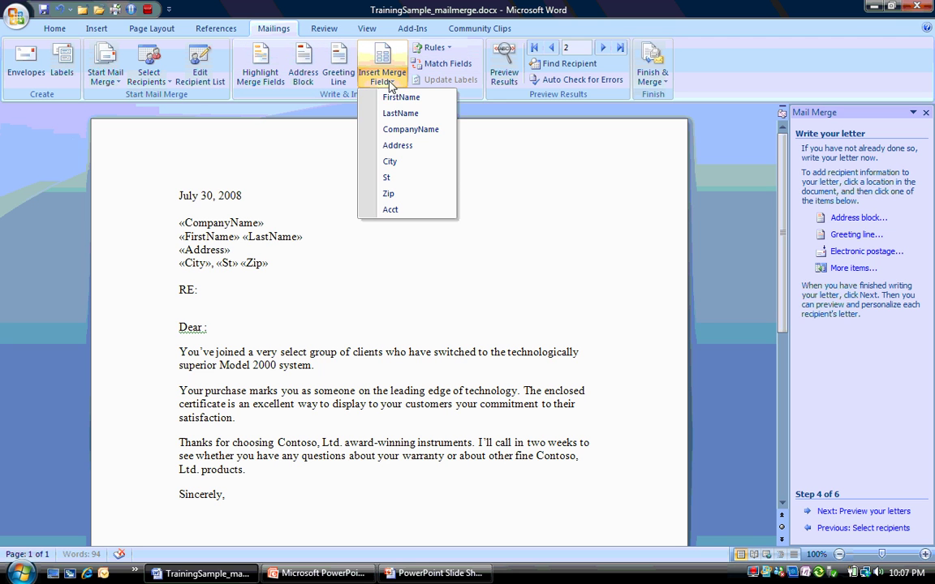
left_click(393, 209)
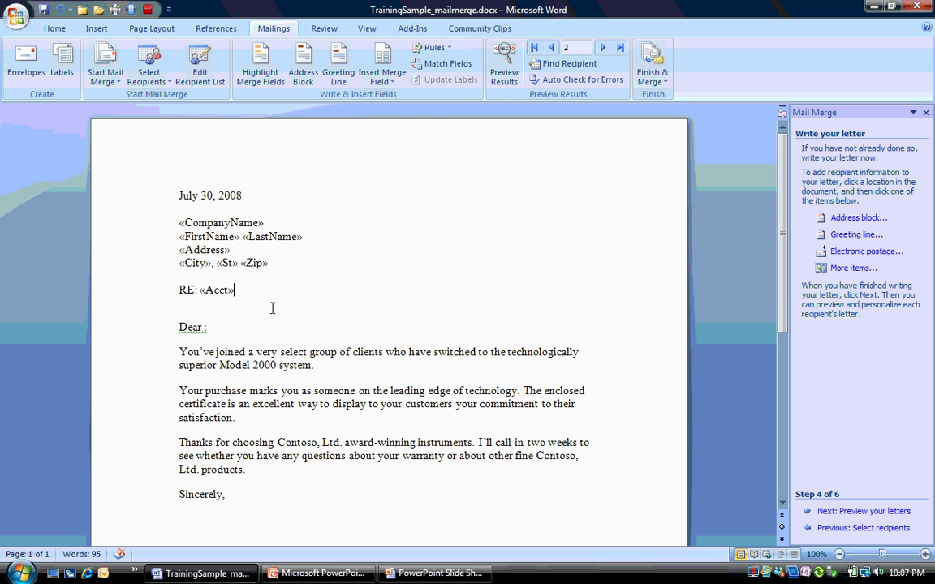
Step: Insert the FirstName merge field between "Dear" and the colon in the letter's salutation
left_click(206, 327)
type(":")
left_click(382, 73)
left_click(389, 96)
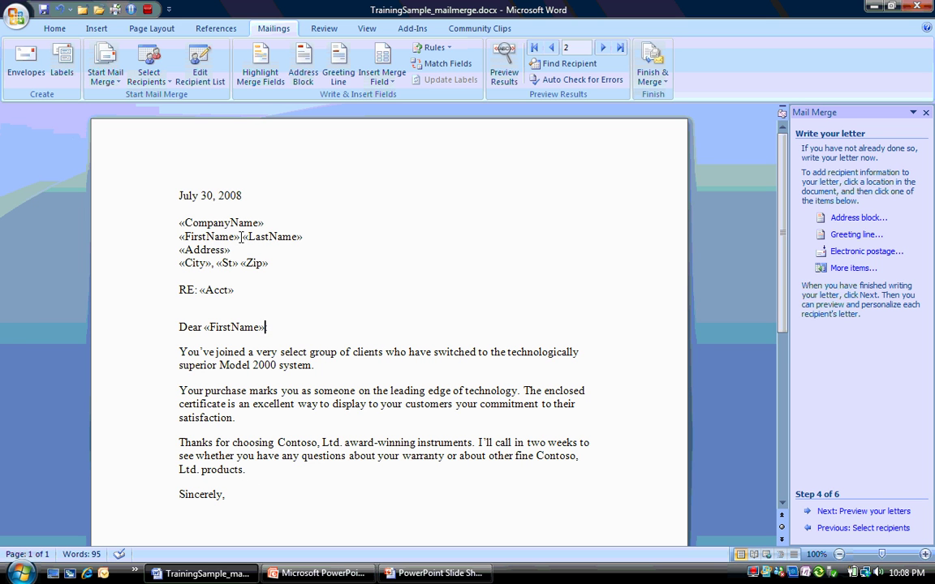
Step: Look over the finished letter text and preview the merged letters for recipients 1 through 5
scroll(297, 303, "down", 2)
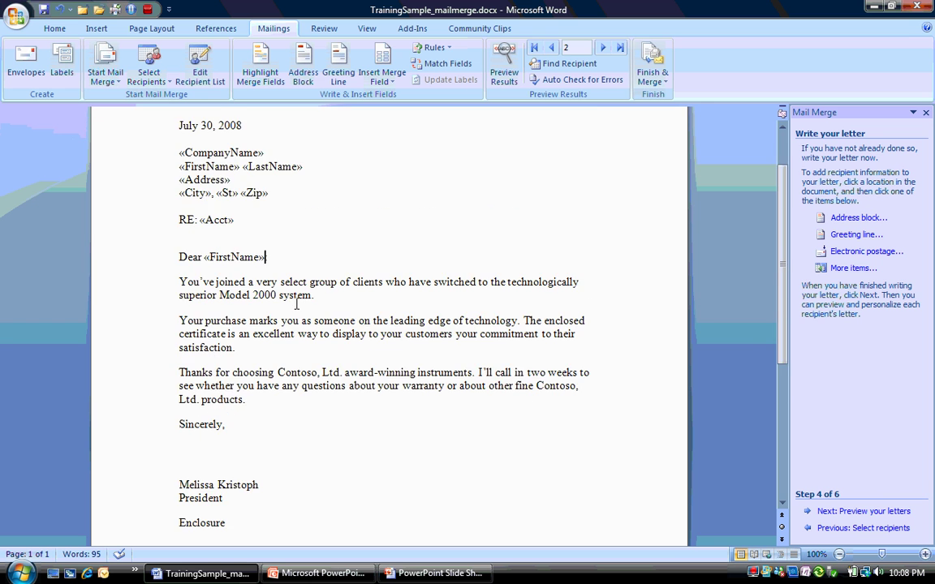
scroll(297, 303, "down", 5)
scroll(279, 303, "up", 4)
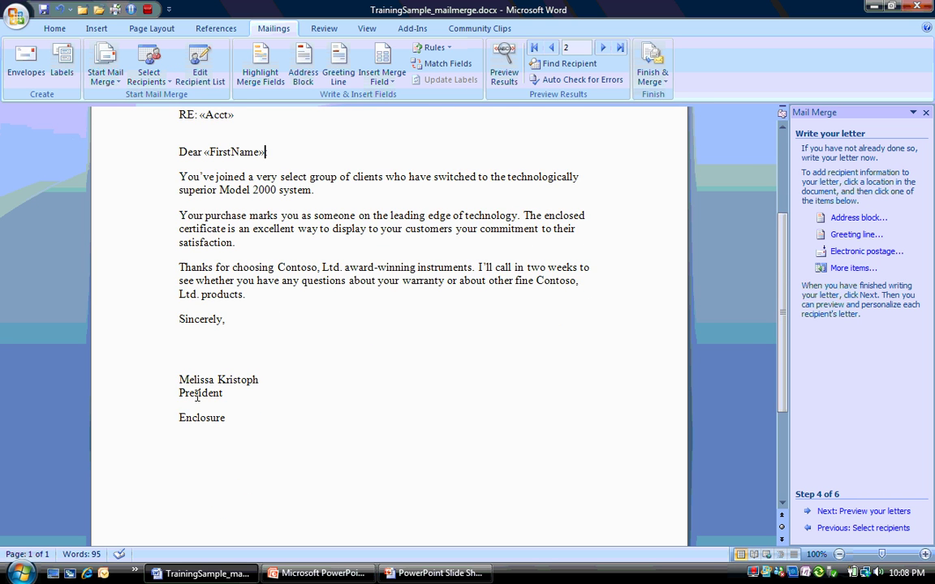
scroll(196, 396, "up", 5)
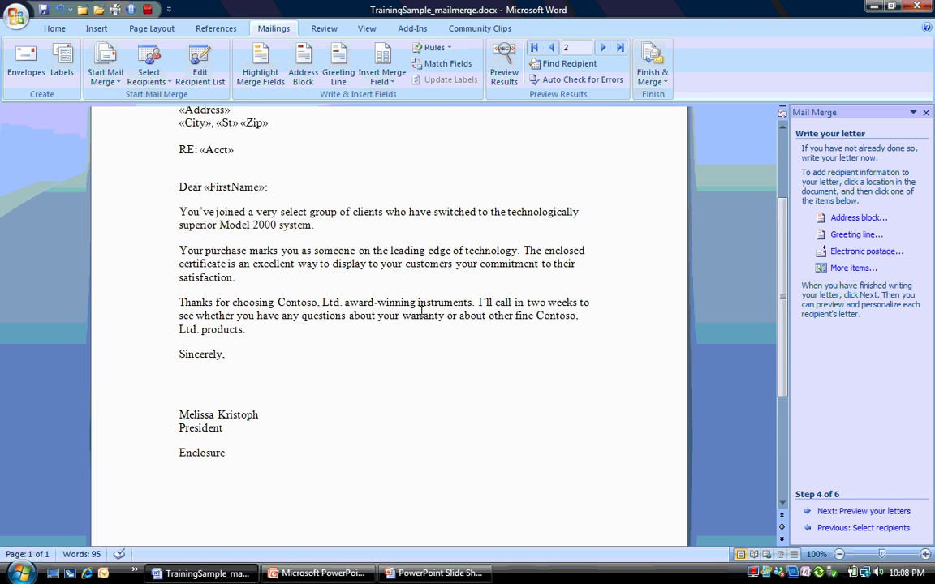
left_click(865, 511)
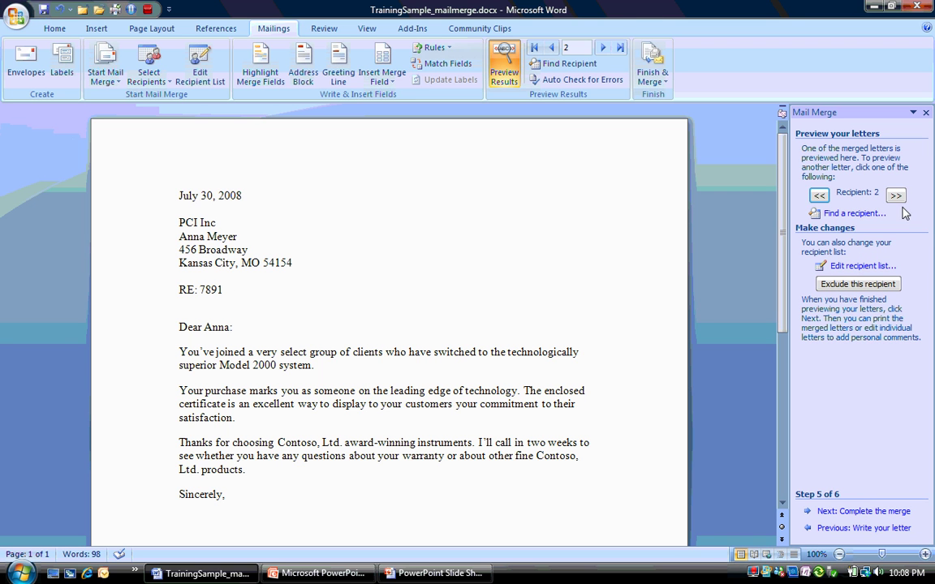
left_click(819, 195)
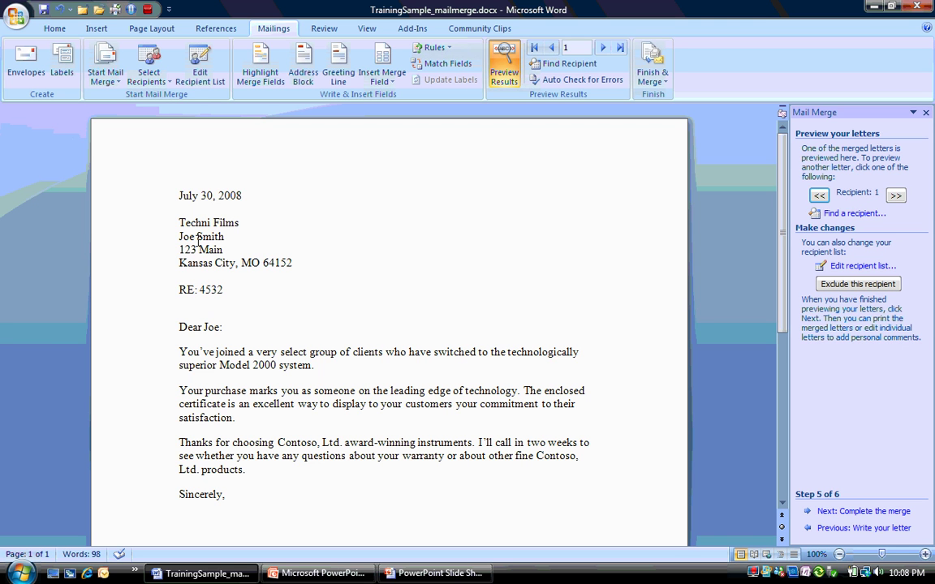
left_click(895, 195)
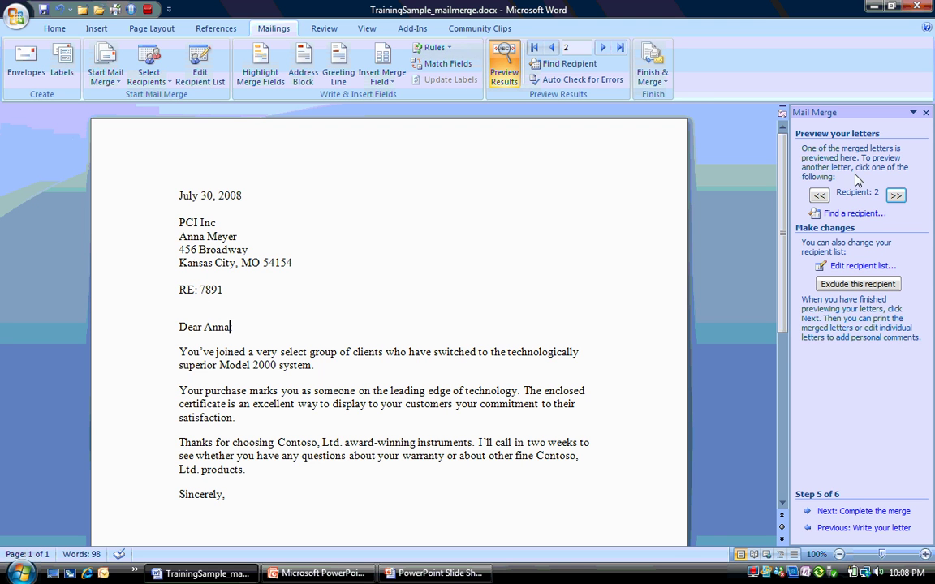
left_click(896, 196)
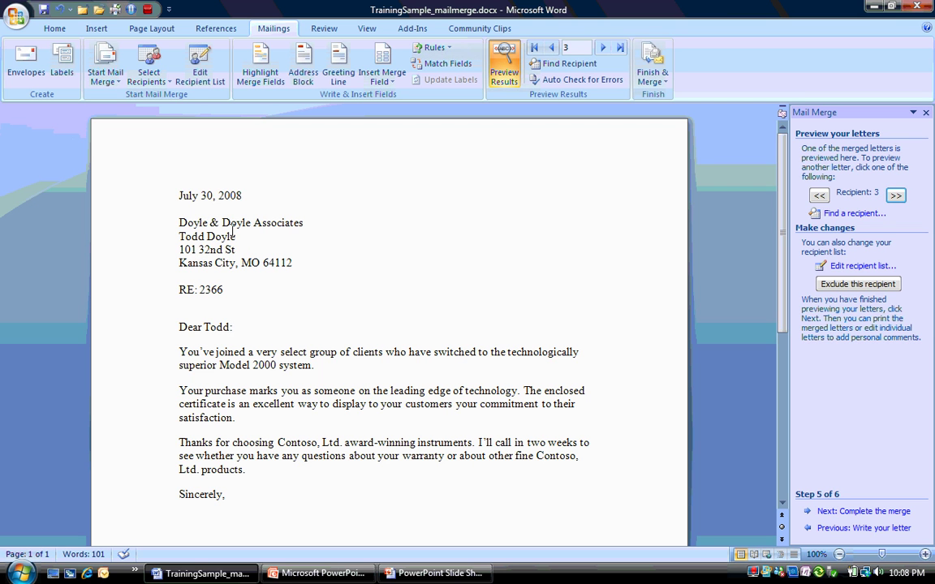
left_click(896, 196)
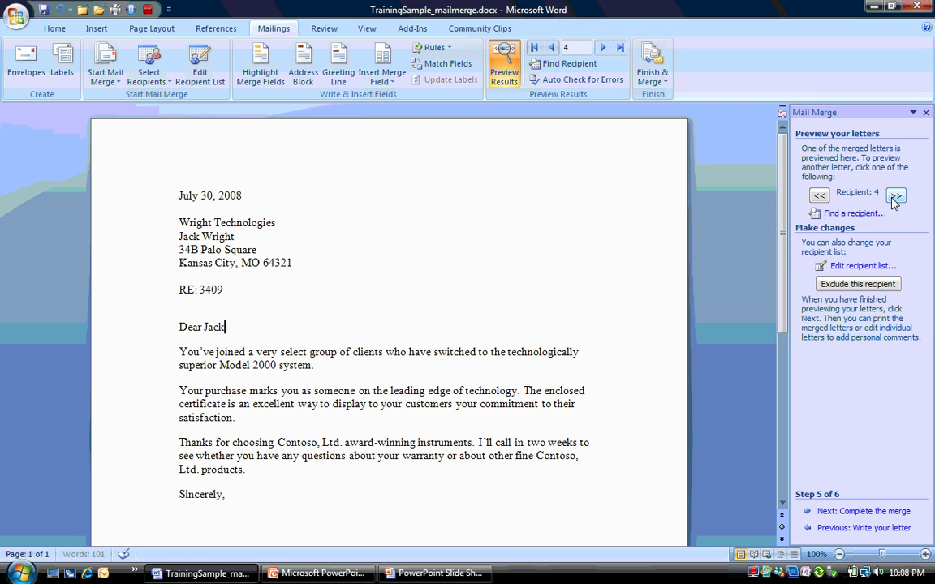
left_click(896, 196)
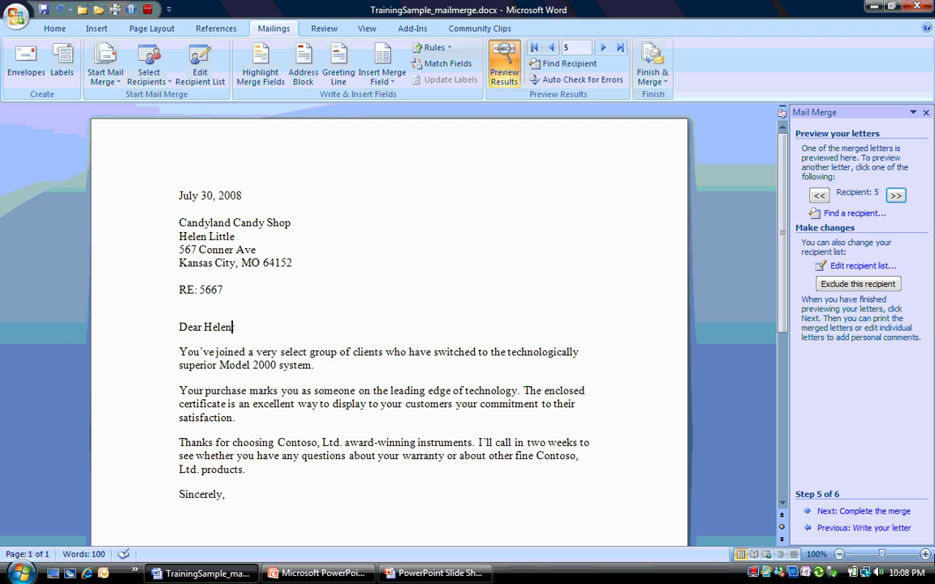
Step: Complete the merge by generating the individual letters in a new editable document
left_click(857, 513)
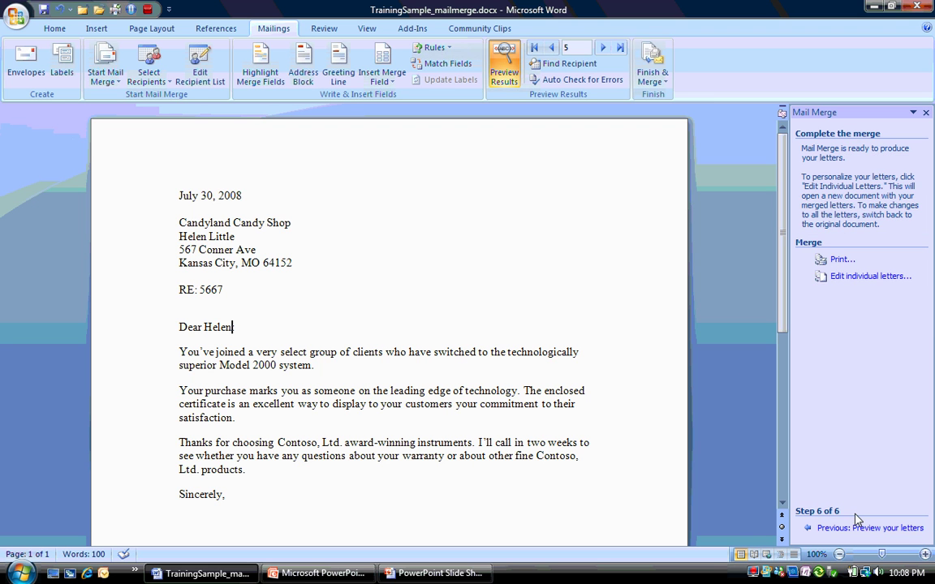
left_click(861, 279)
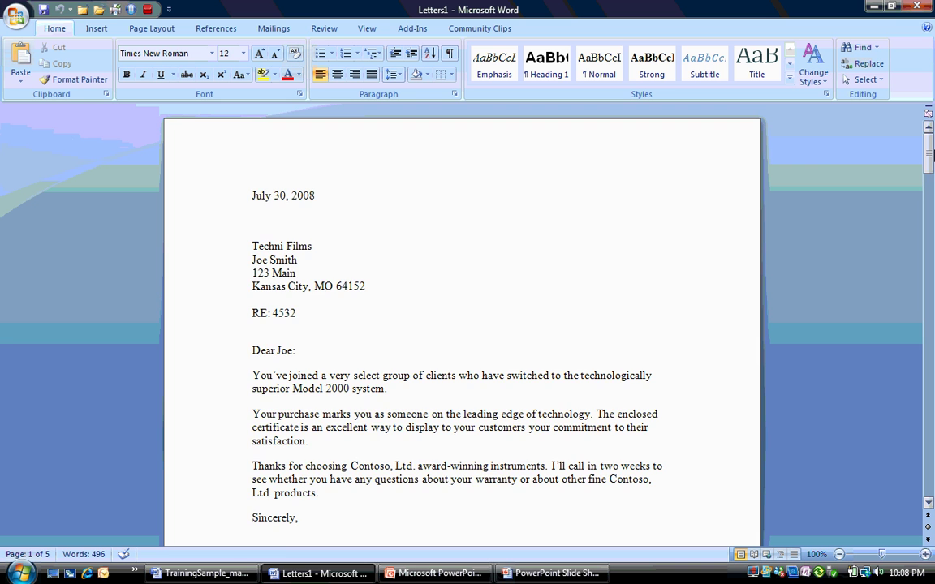
Step: Page through the merged letters document to check each recipient's letter, returning to the first page
left_click_drag(930, 155, 932, 477)
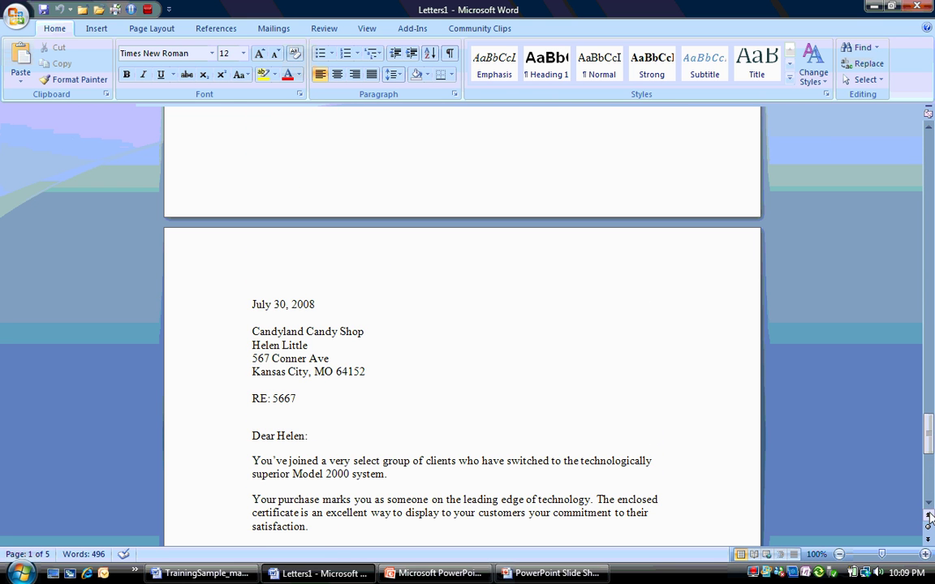
key("ctrl+Home")
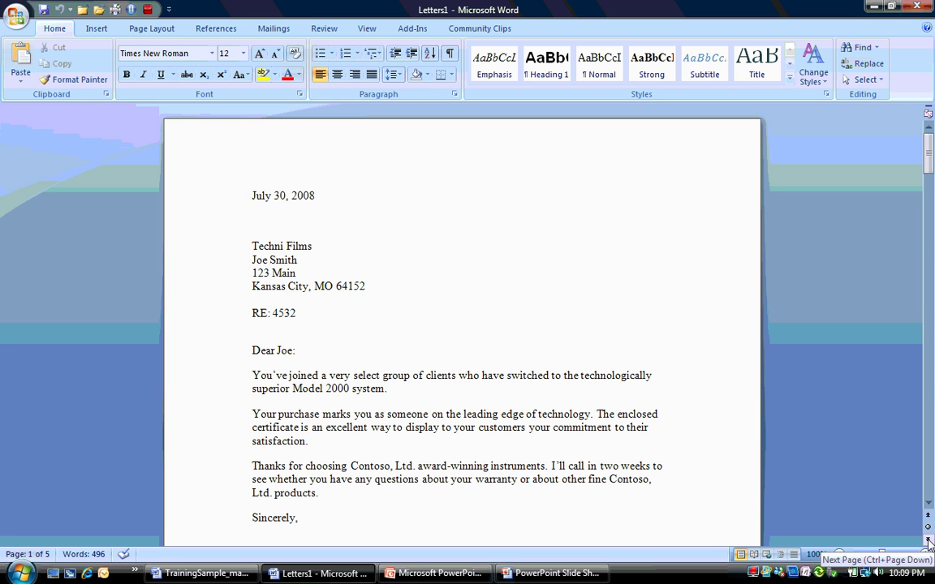
left_click(929, 540)
left_click(929, 540)
left_click(929, 541)
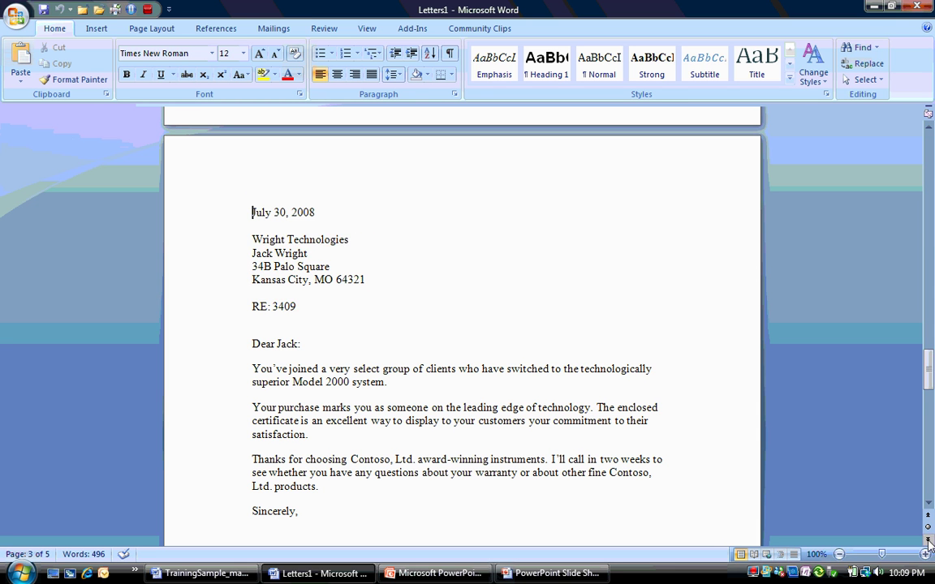
left_click(928, 540)
left_click(928, 516)
left_click(929, 516)
left_click(928, 516)
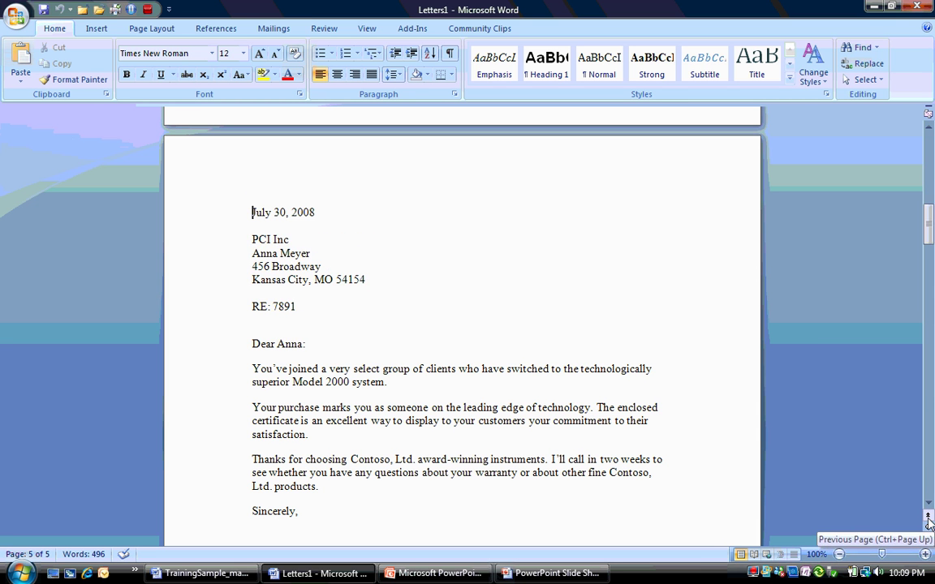
left_click(928, 516)
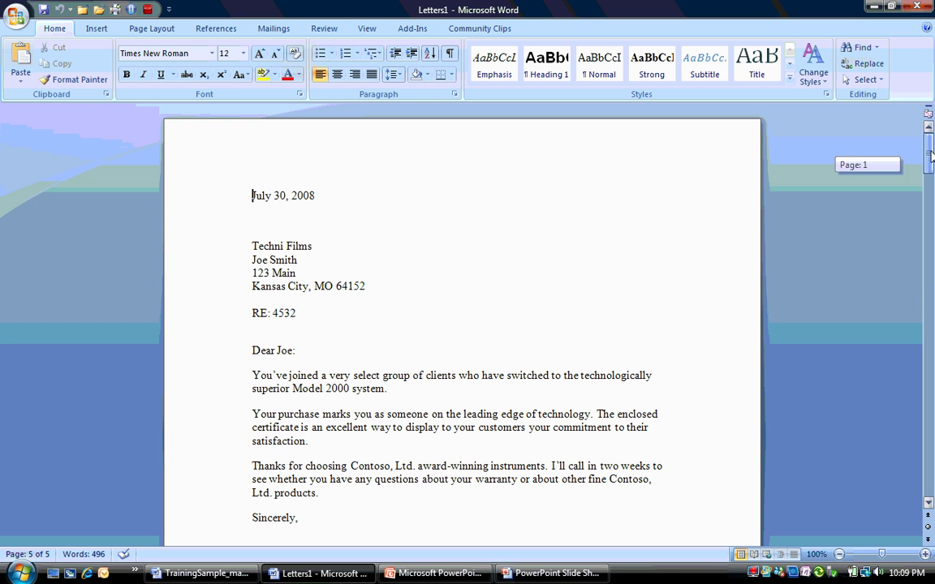